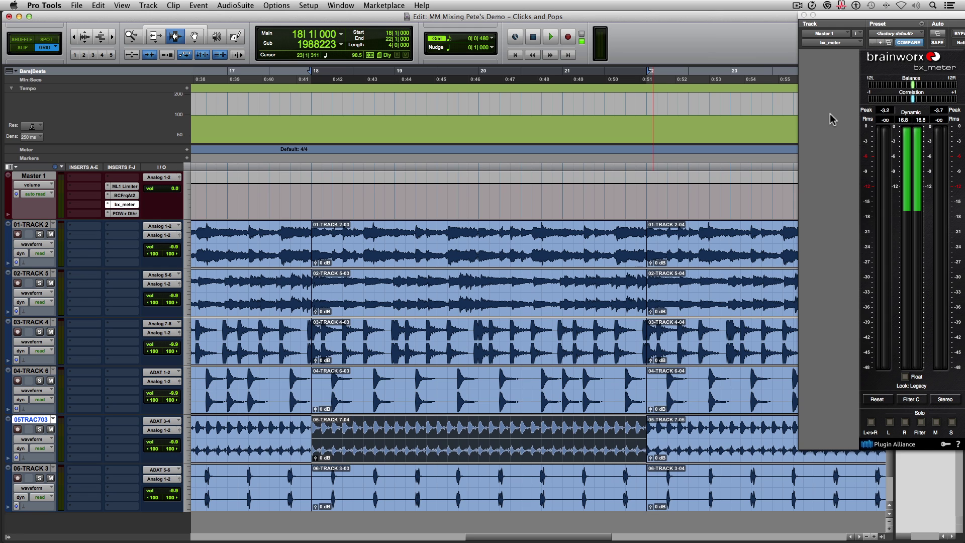
Play the full session from bar 18, then audition only the soloed 05TRAC703 hi-hat track.
key(space)
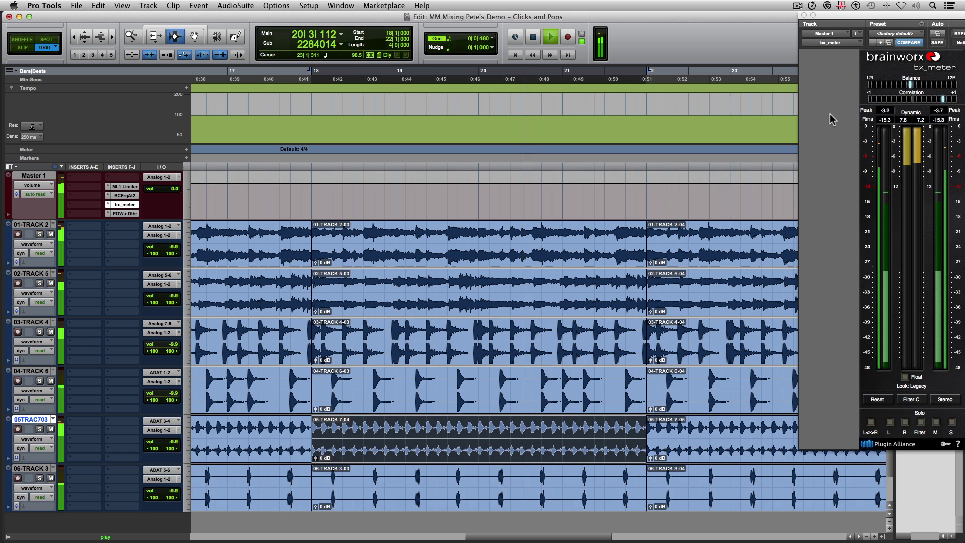
key(space)
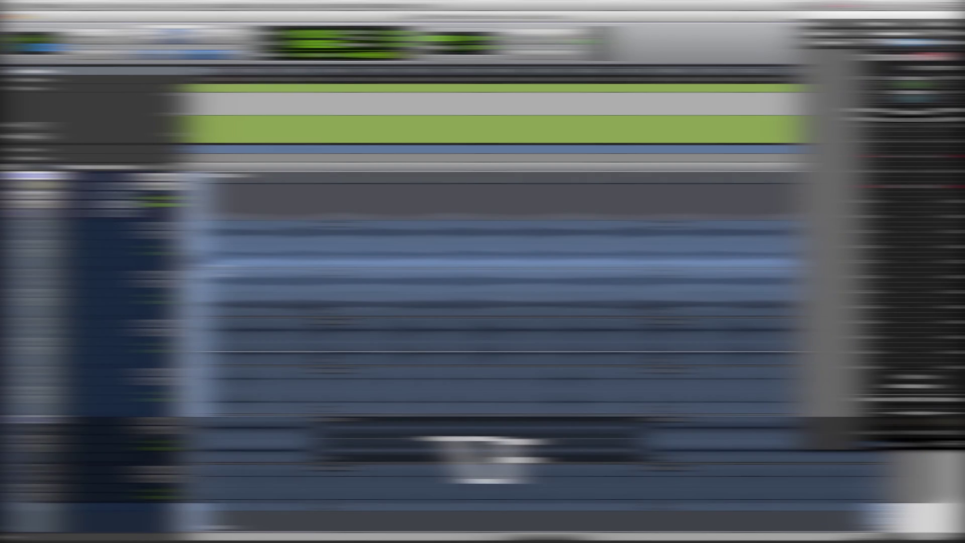
key(alt+space)
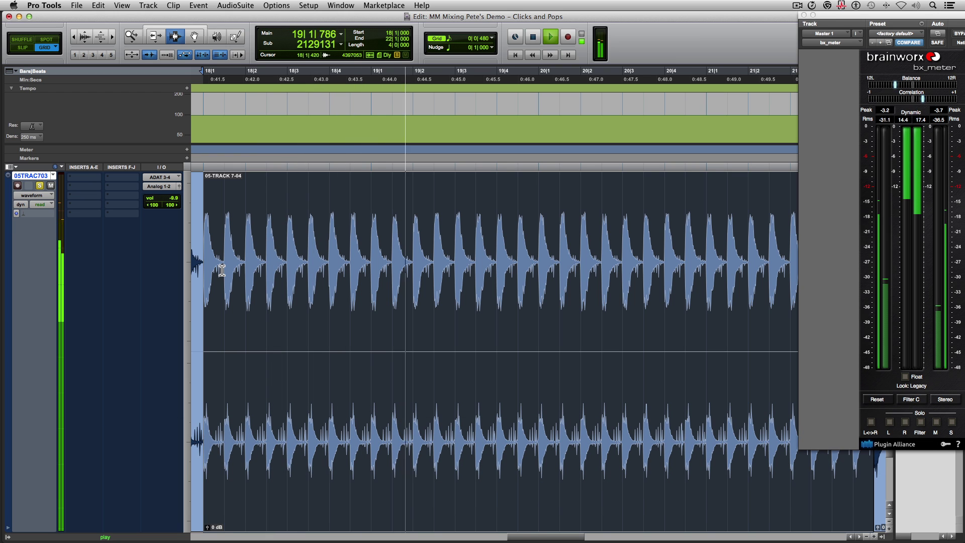
key(space)
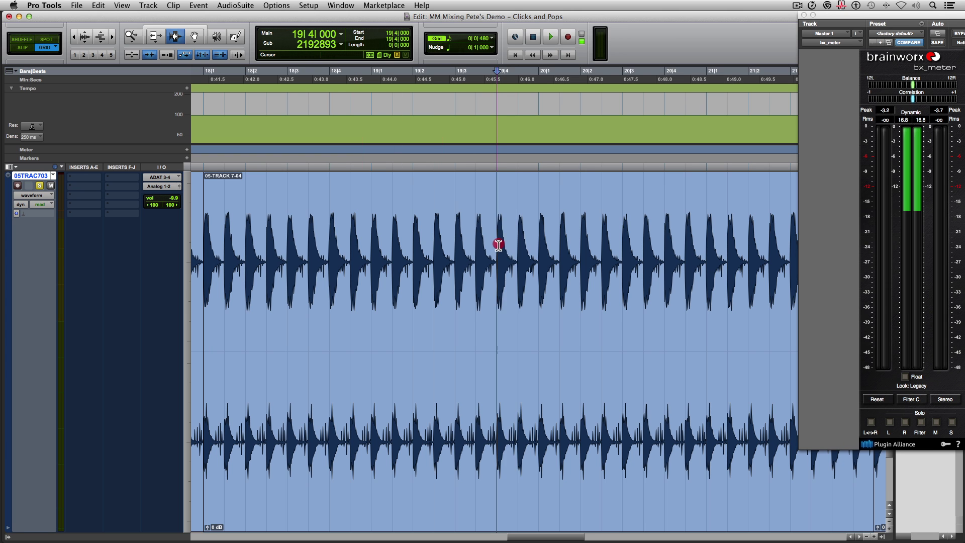
Zoom in on the hi-hat hit at beat 19|4 and turn off grid snapping with Slip mode.
drag(496, 244, 514, 251)
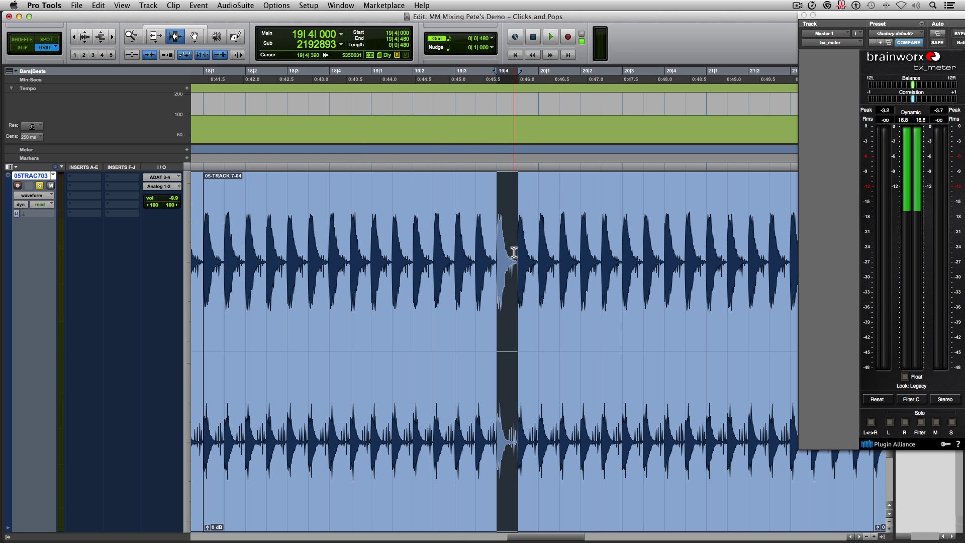
key(t)
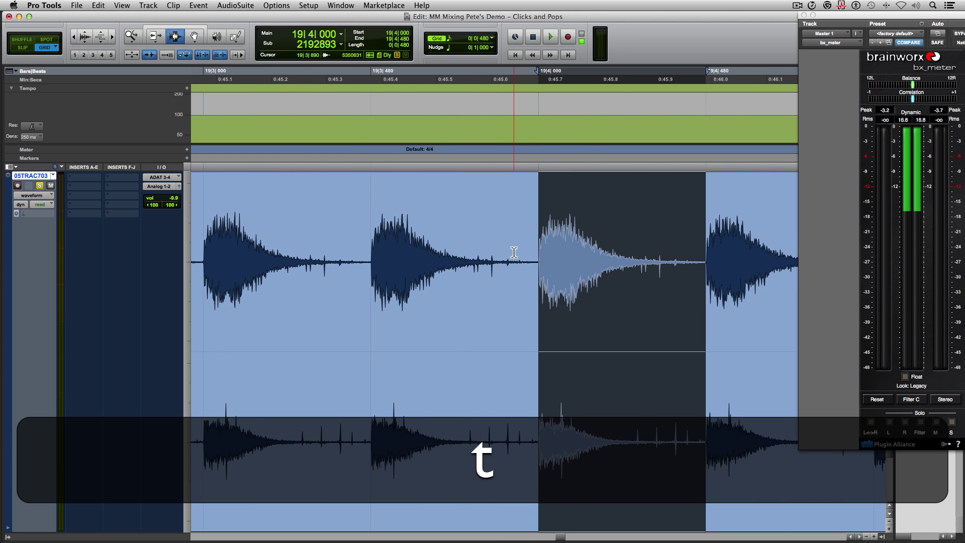
scroll(514, 252, right, 3)
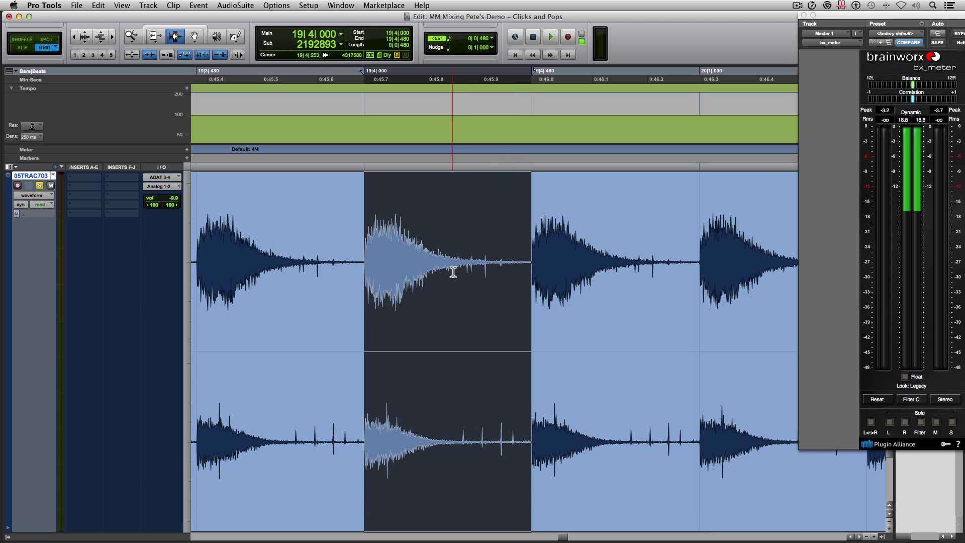
key(F2)
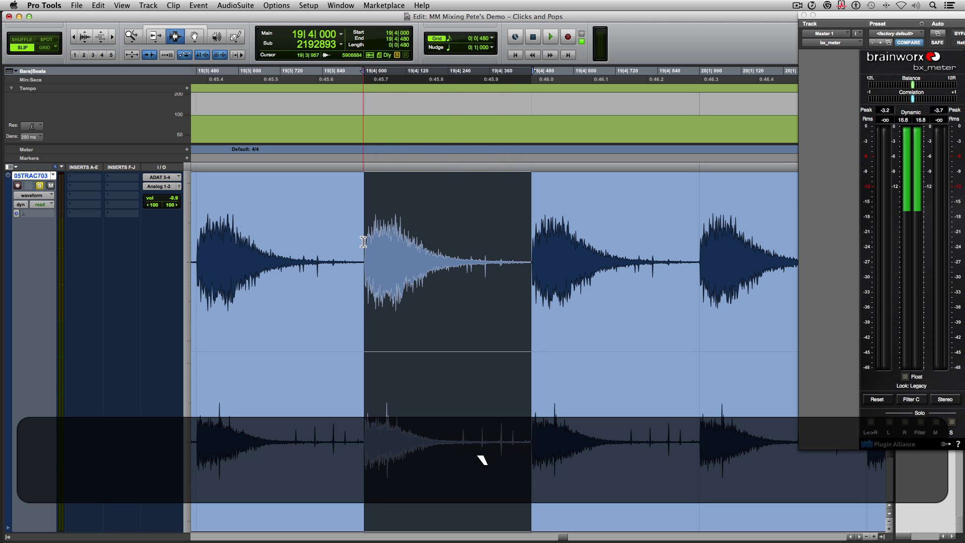
Mark the spot of the click between hits and scrub the audio to hear it.
drag(364, 242, 508, 264)
click(465, 270)
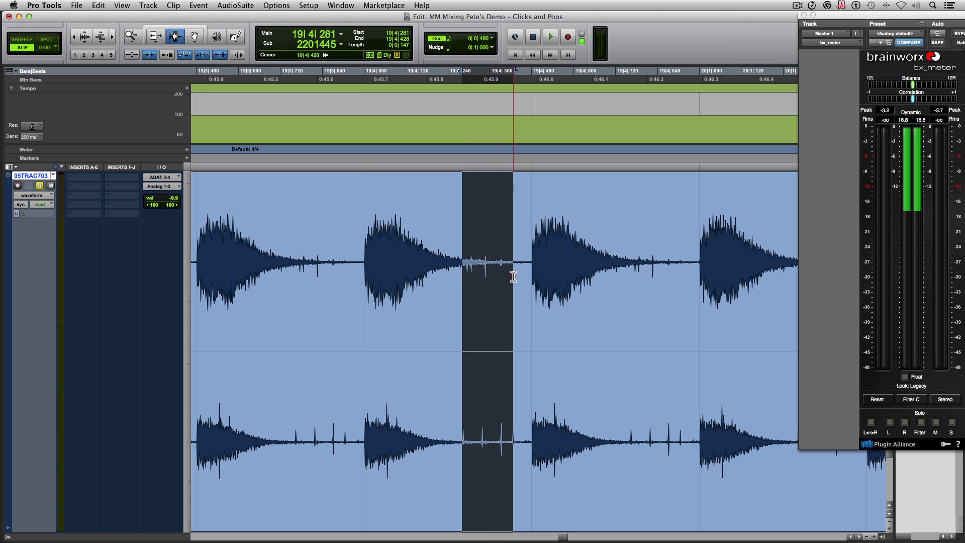
click(480, 270)
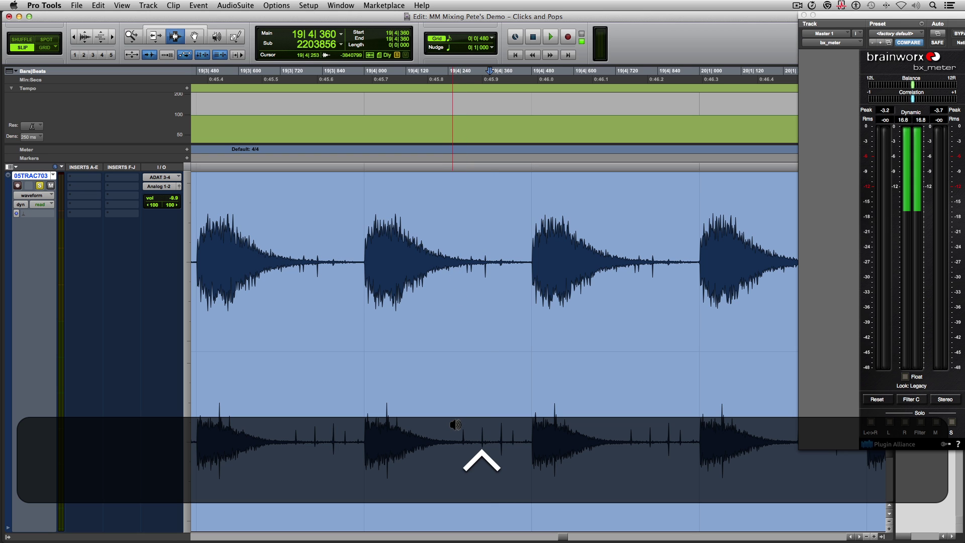
mouse_move(454, 425)
mouse_down()
mouse_move(512, 425)
mouse_move(439, 425)
mouse_up()
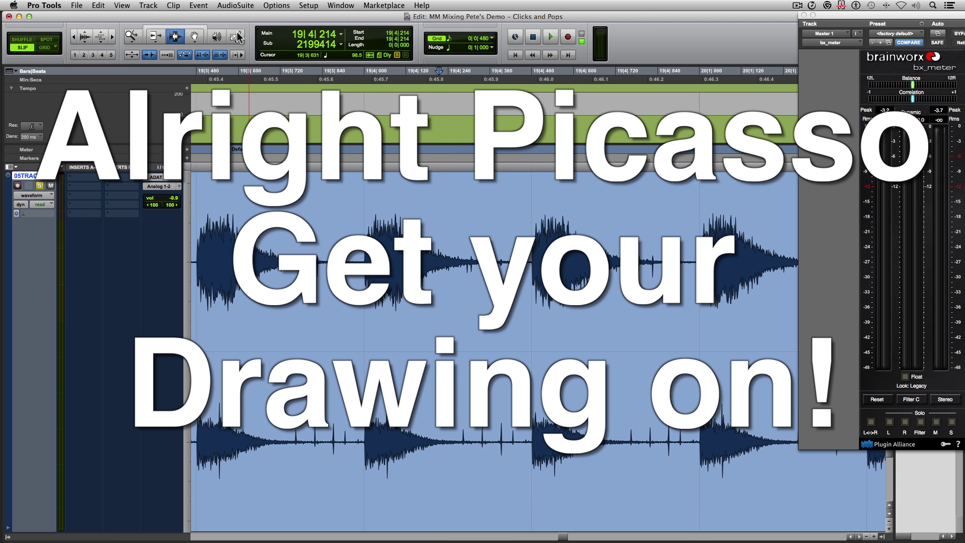
Switch to the Pencil tool and zoom closely into the click spikes near 19|4.
key(F10)
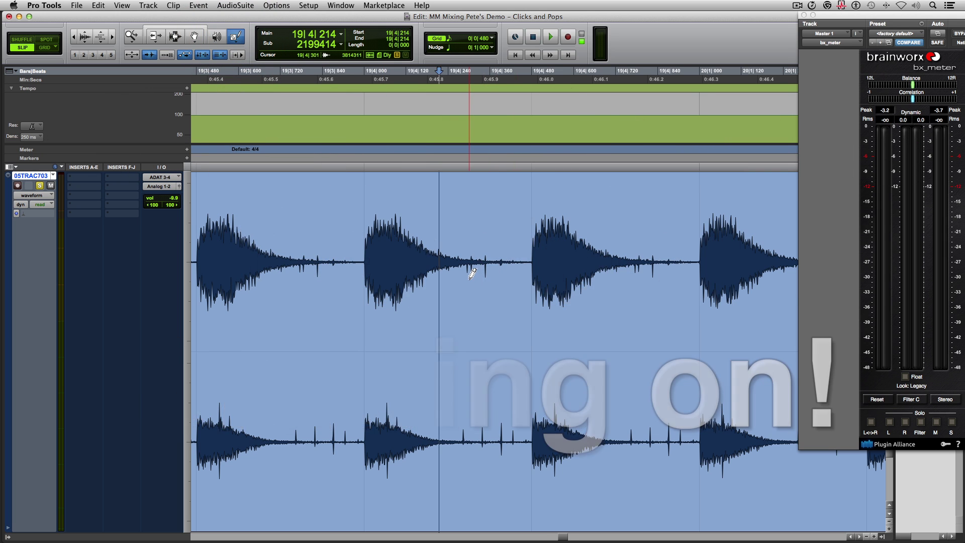
key(t)
key(t)
key(t)
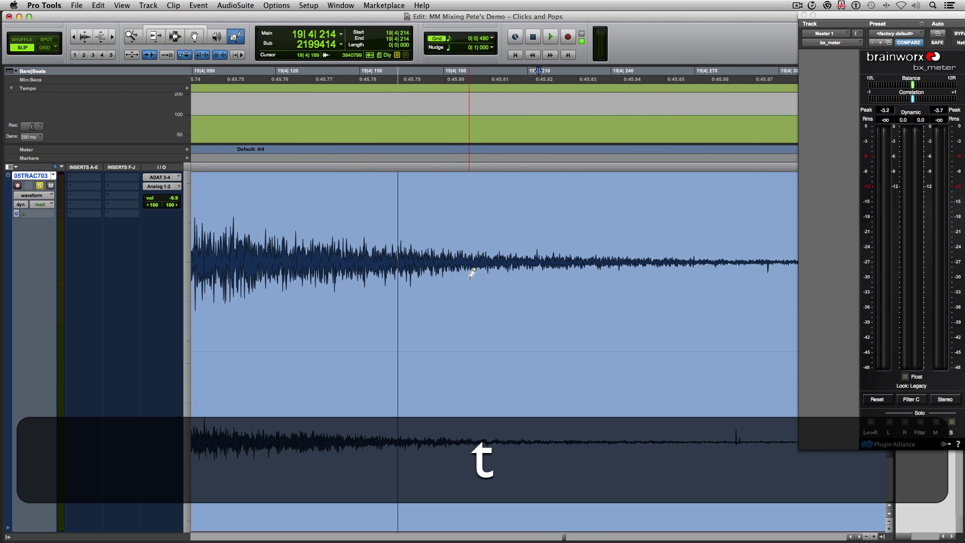
key(t)
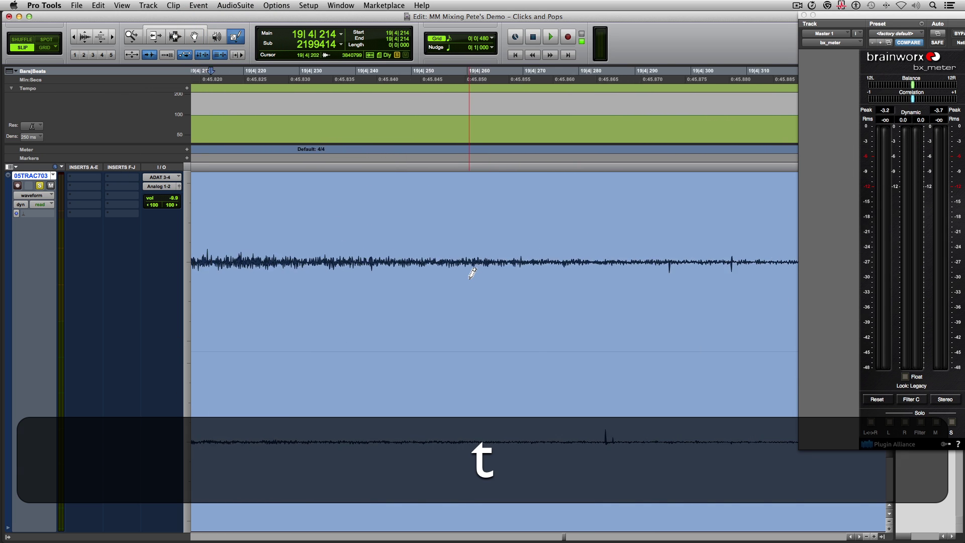
scroll(472, 273, left, 3)
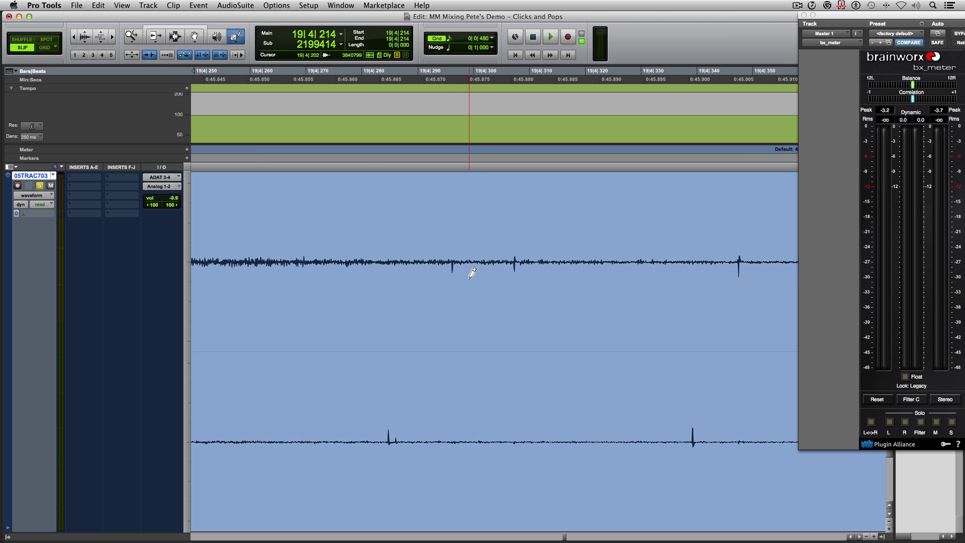
key(alt+super+])
key(alt+super+])
key(alt+super+])
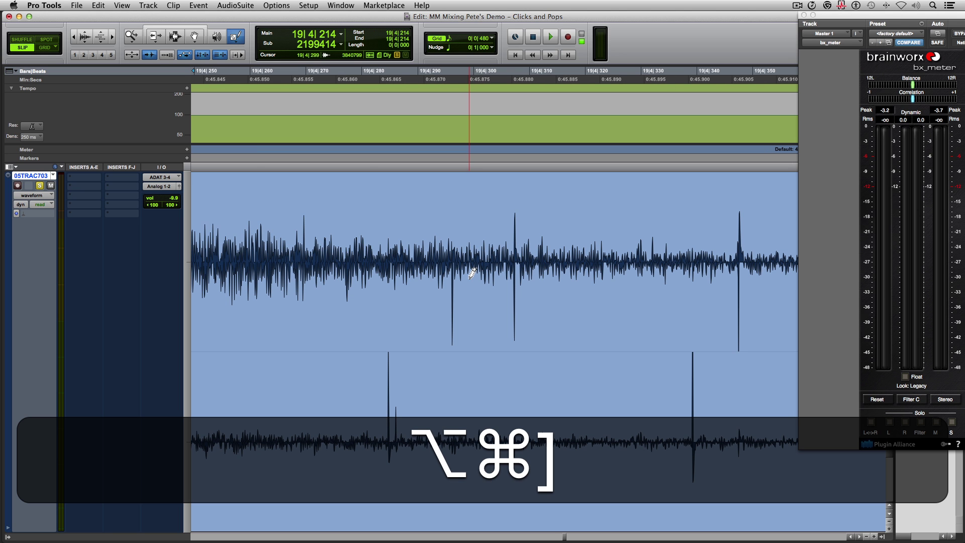
key(alt+super+[)
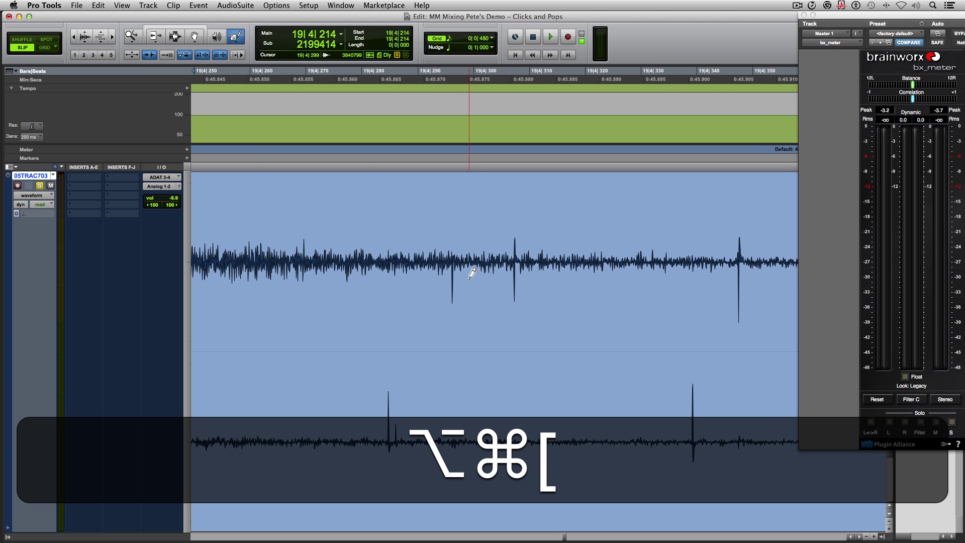
key(alt+super+[)
key(t)
scroll(469, 293, left, 4)
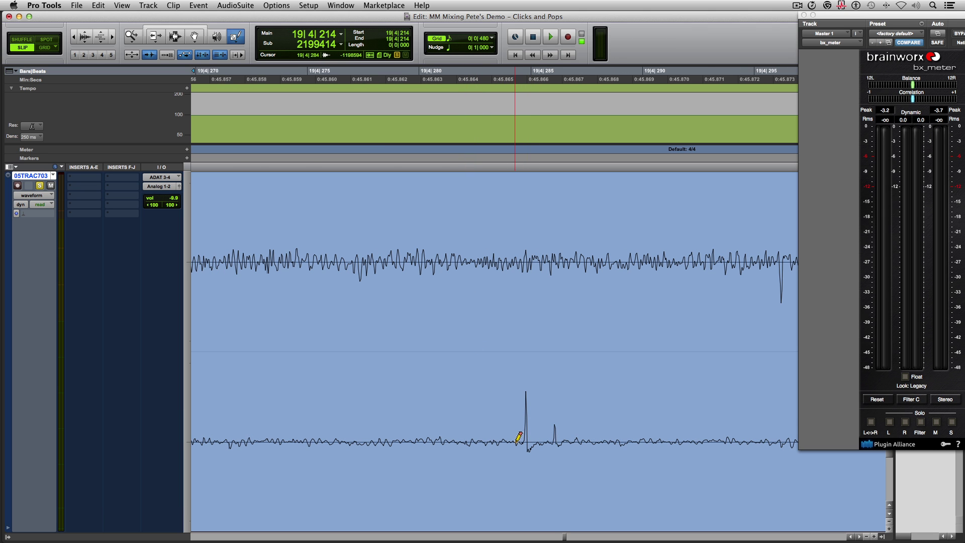
Redraw the first click spikes flat in both the lower and upper channels.
drag(514, 442, 565, 442)
scroll(567, 437, right, 10)
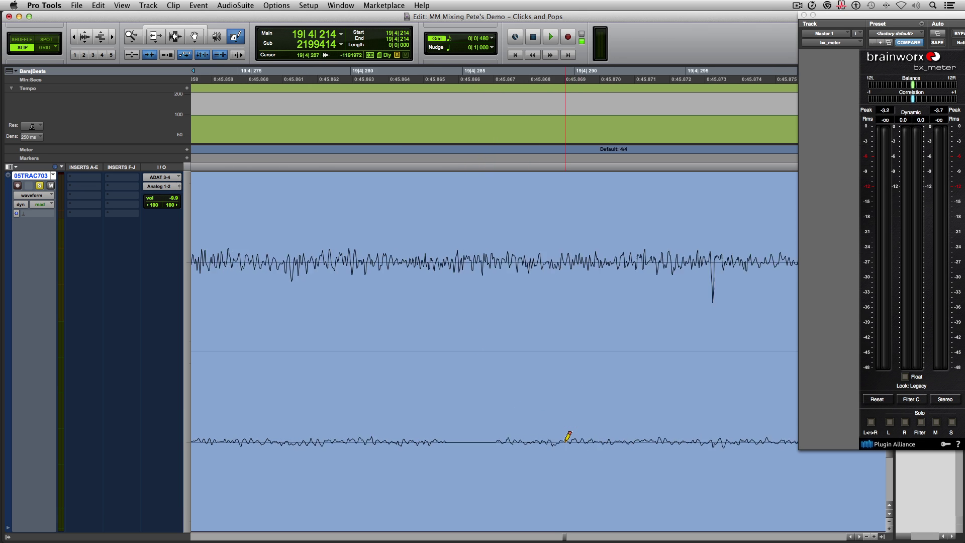
drag(370, 261, 442, 261)
scroll(417, 257, right, 5)
click(422, 257)
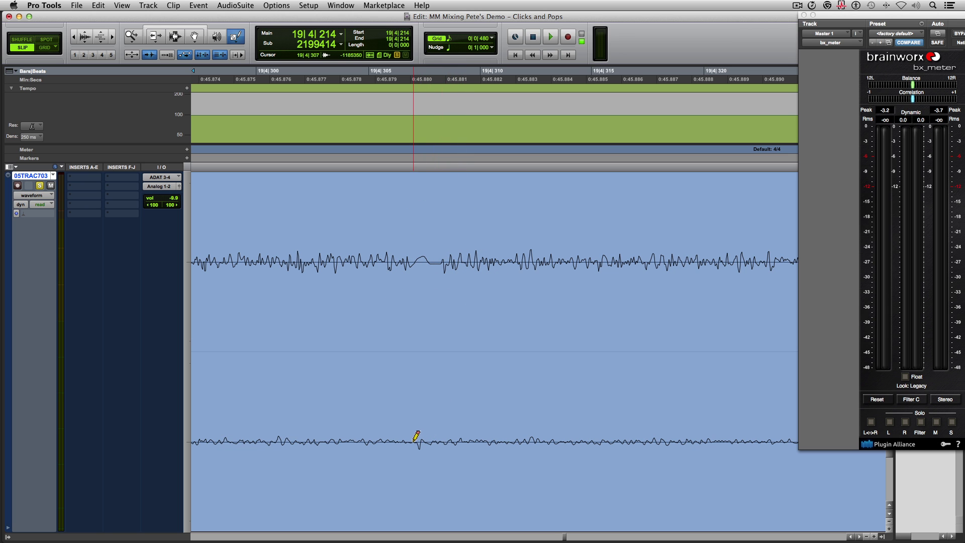
click(429, 440)
scroll(406, 434, right, 6)
scroll(406, 434, right, 12)
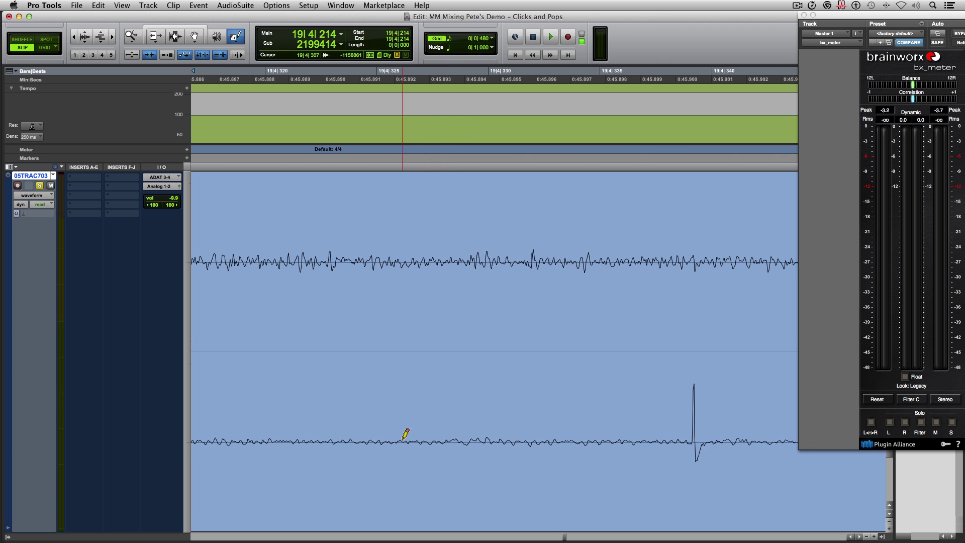
Flatten the next spikes in both channels, including the large lower-channel spike.
drag(394, 440, 428, 441)
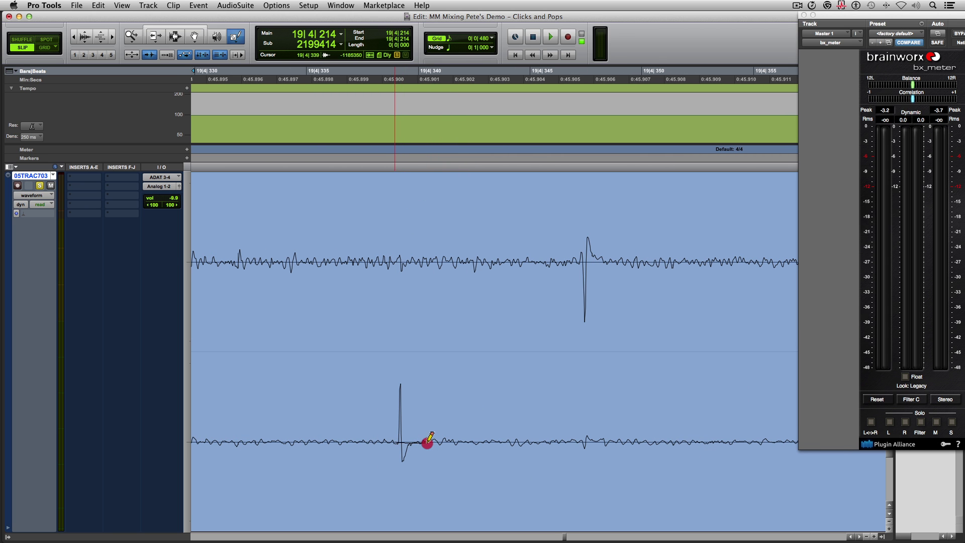
drag(568, 261, 616, 262)
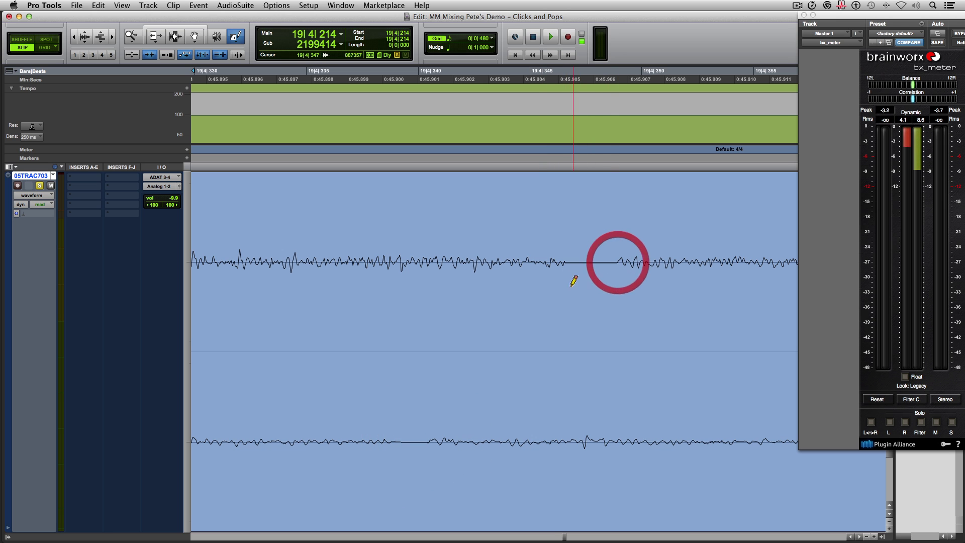
scroll(558, 303, right, 6)
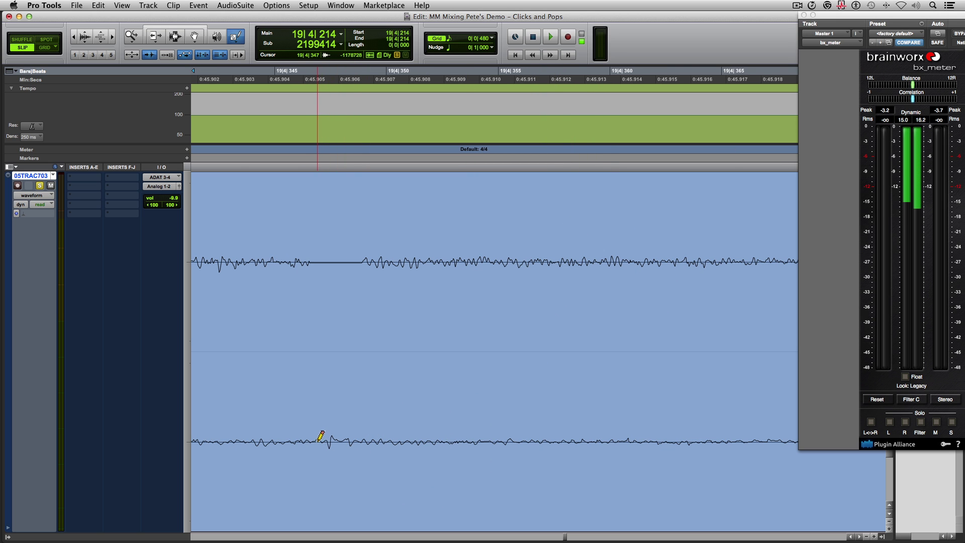
scroll(359, 437, right, 15)
scroll(358, 438, right, 6)
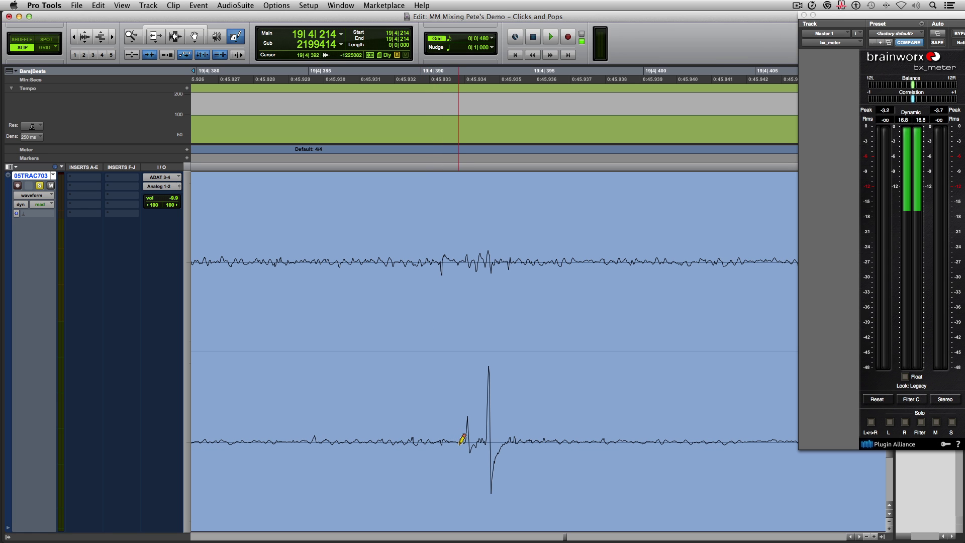
drag(463, 442, 516, 441)
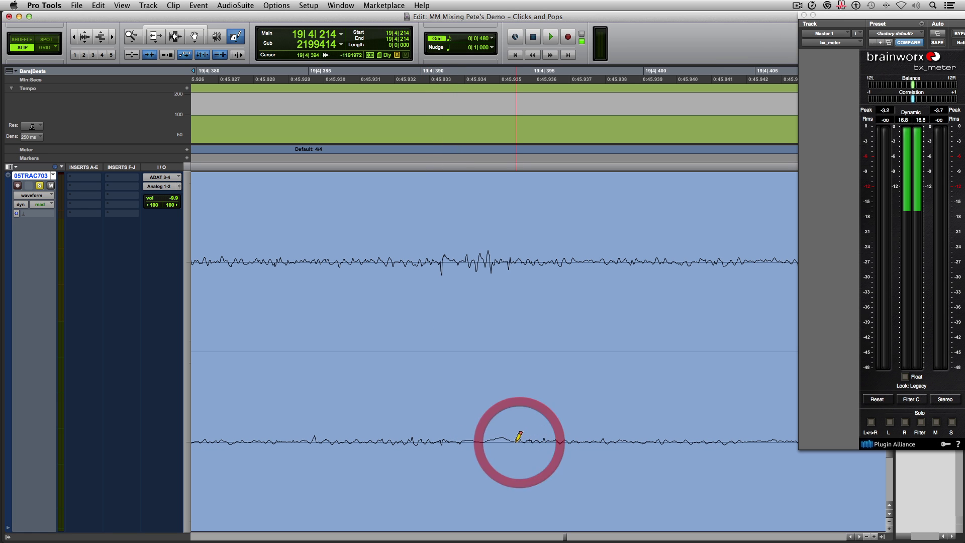
scroll(517, 441, right, 7)
scroll(516, 441, right, 12)
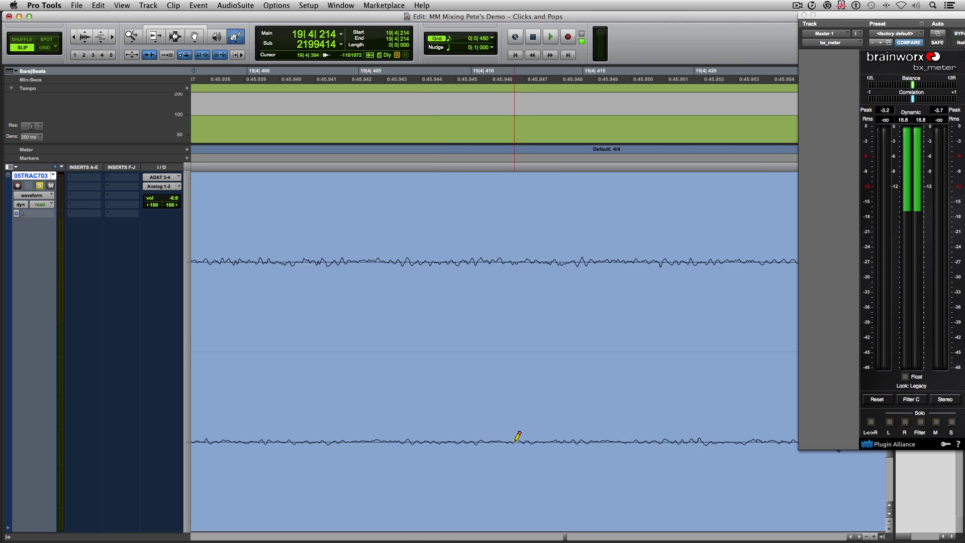
Smooth the remaining click spikes further along the hi-hat waveform.
click(453, 442)
drag(454, 442, 478, 441)
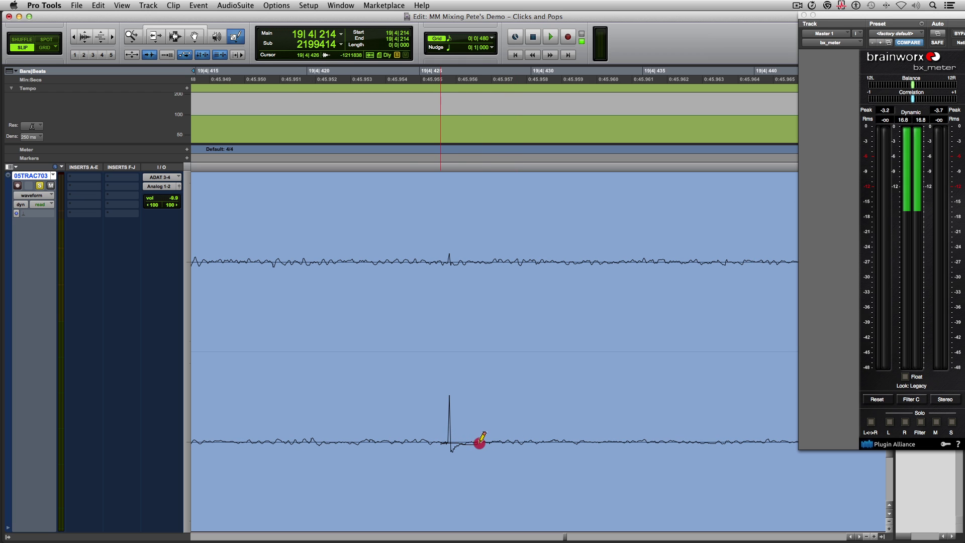
drag(447, 262, 457, 263)
scroll(463, 265, right, 8)
scroll(465, 265, right, 16)
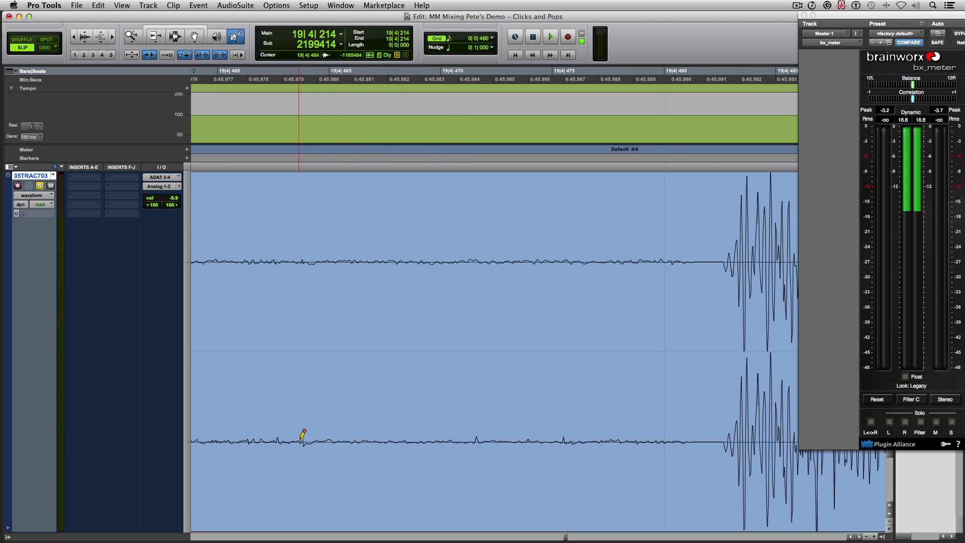
drag(301, 441, 319, 441)
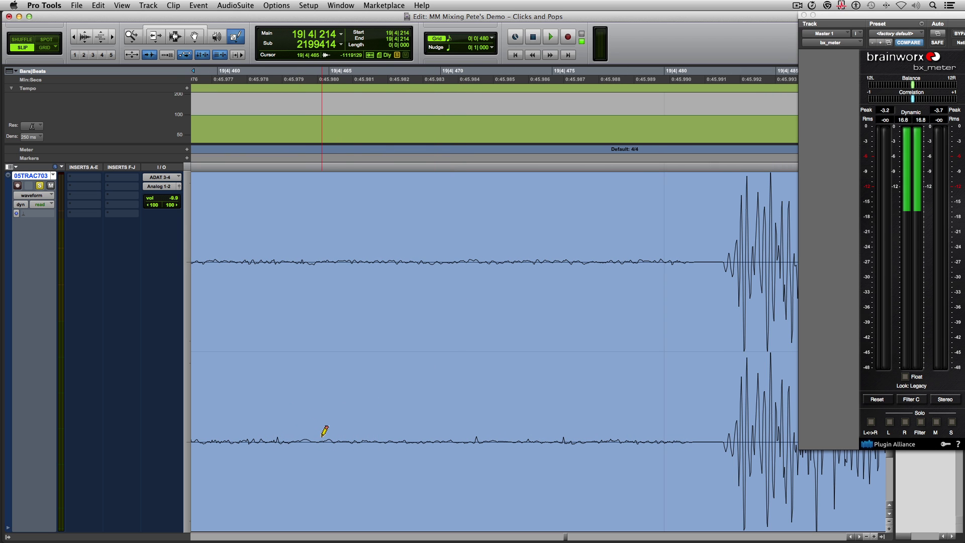
Zoom out, switch back to the Selector tool and shrink the waveform height.
key(r)
key(r)
key(r)
key(r)
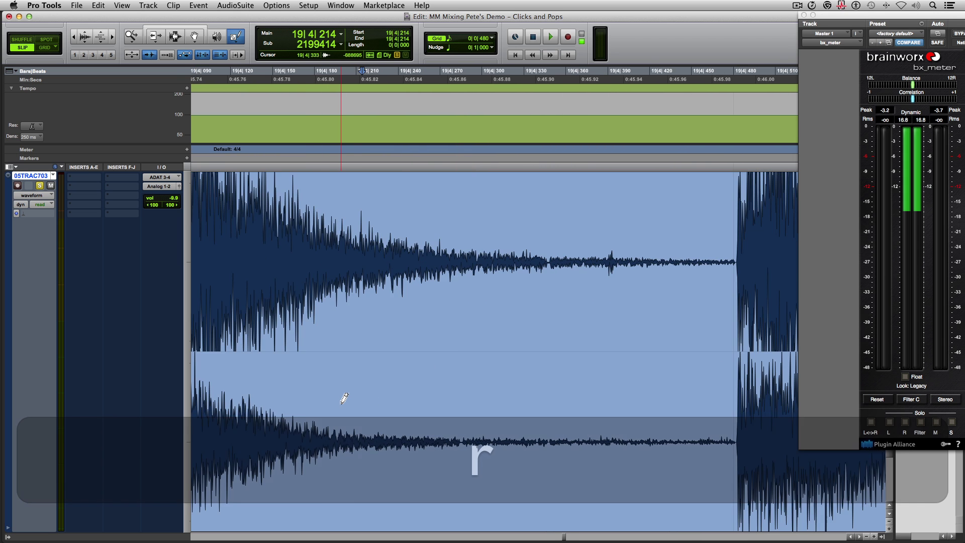
key(r)
key(F7)
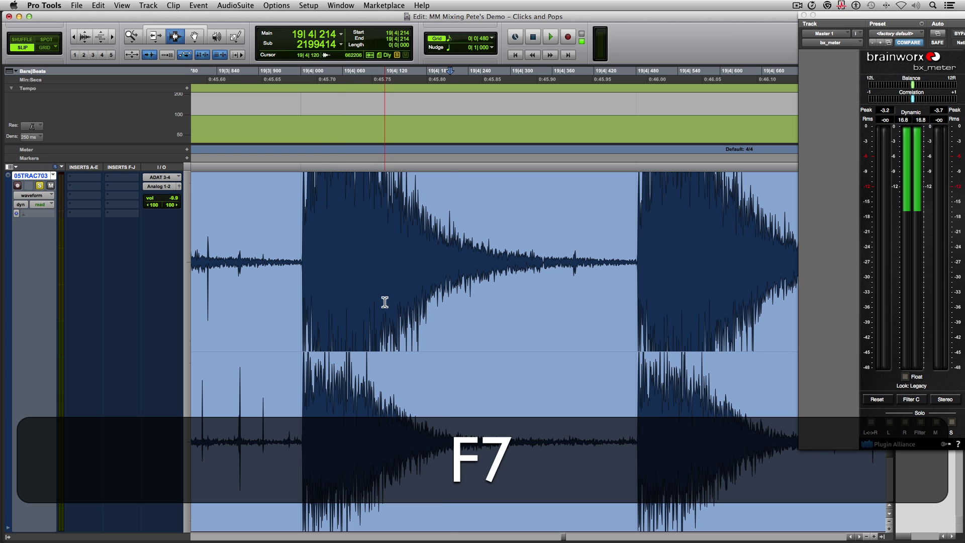
click(303, 225)
key(alt+super+bracketleft)
key(alt+super+bracketleft)
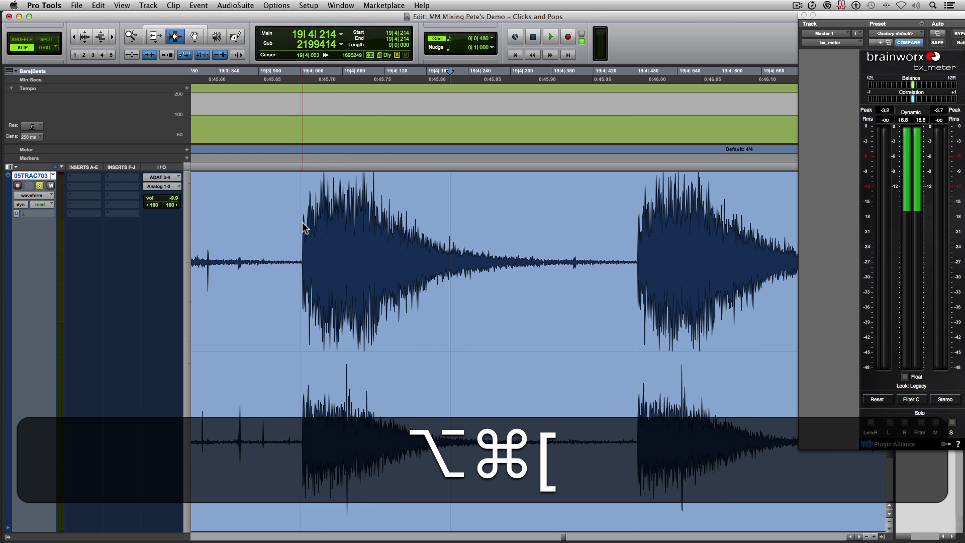
Select the hi-hat hit from 19|4|003 to 19|4|480 and play it.
click(304, 225)
drag(303, 225, 636, 230)
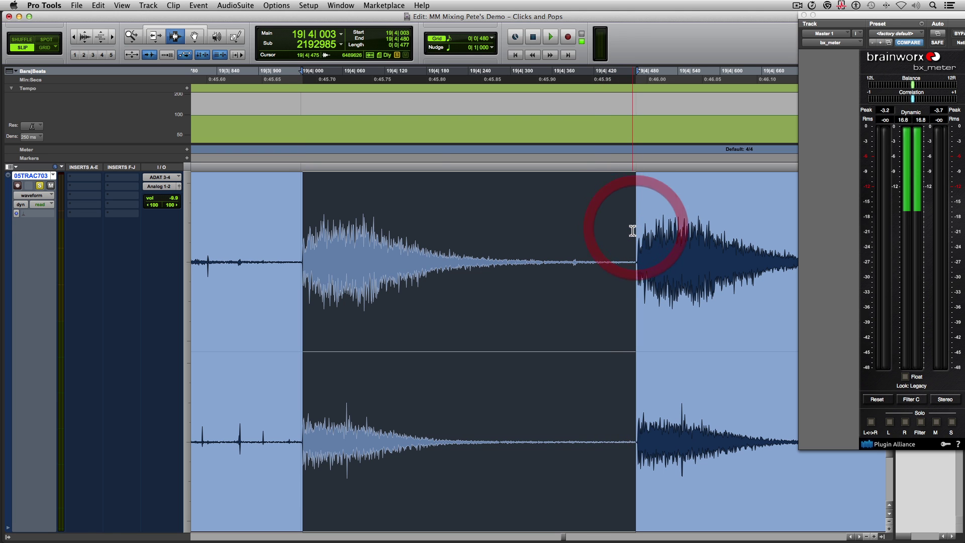
key(space)
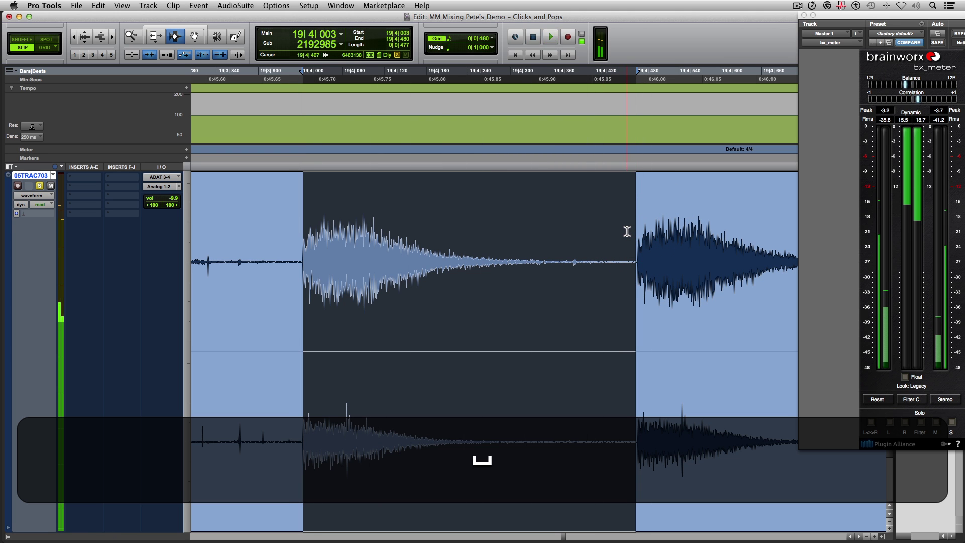
key(space)
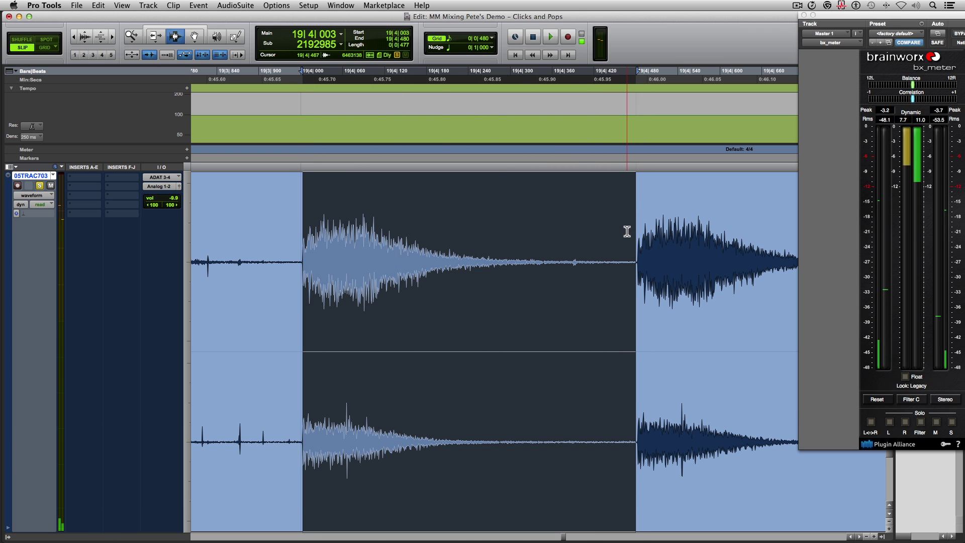
Audition the next hit from 19|4|482 and both hits together, then select only 19|4|002–19|4|479.
scroll(627, 231, right, 10)
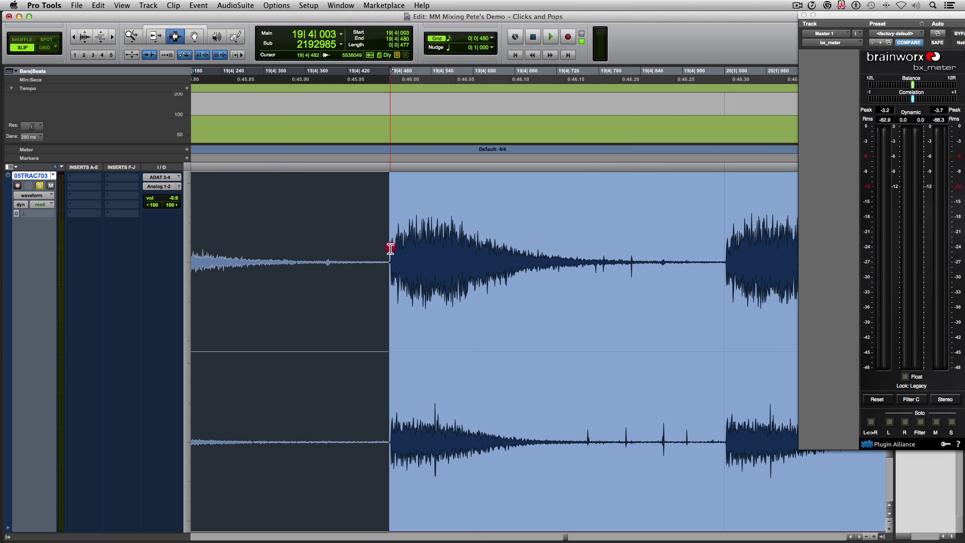
drag(390, 252, 725, 241)
key(space)
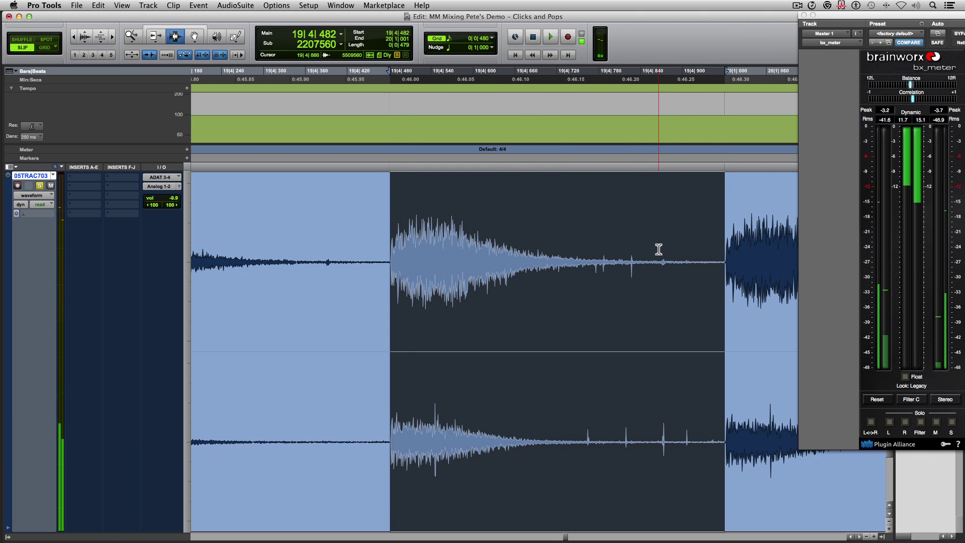
key(r)
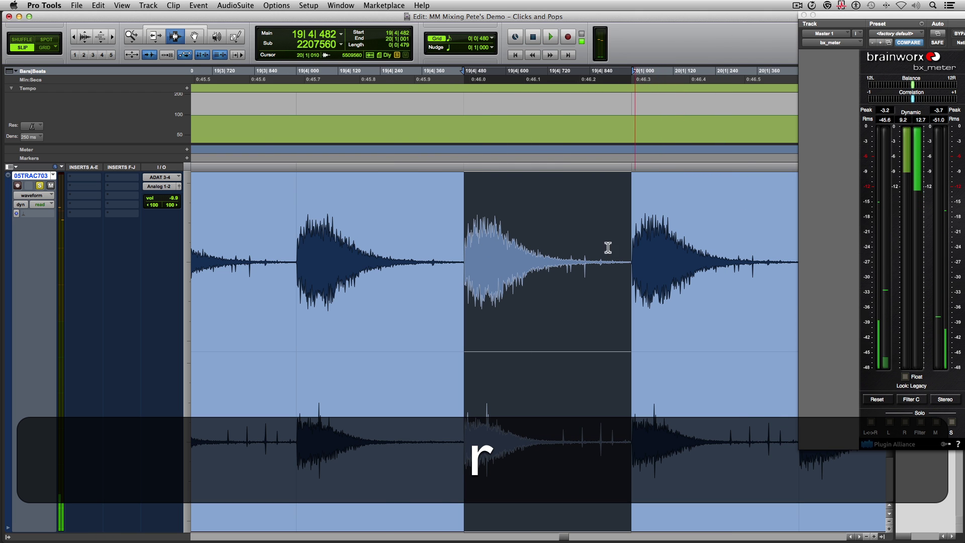
shift+click(298, 239)
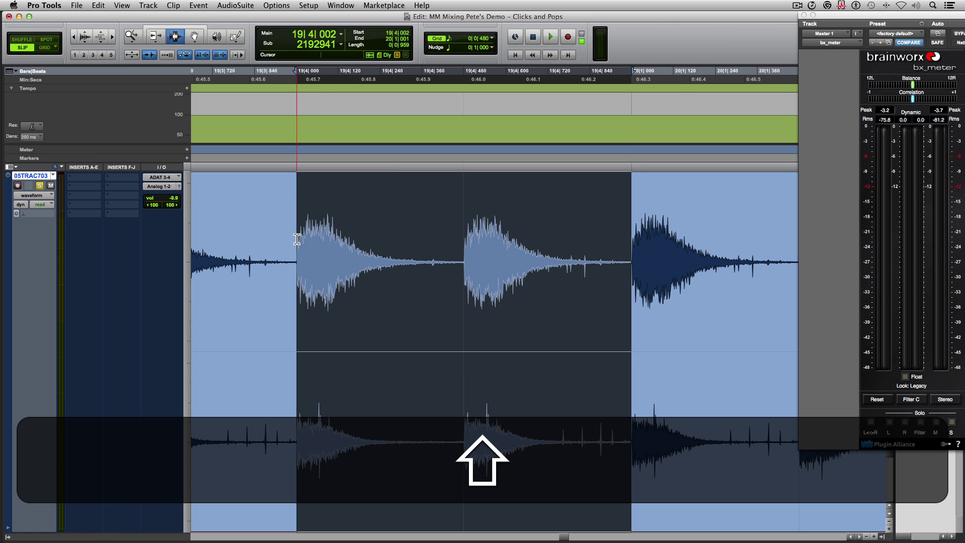
key(space)
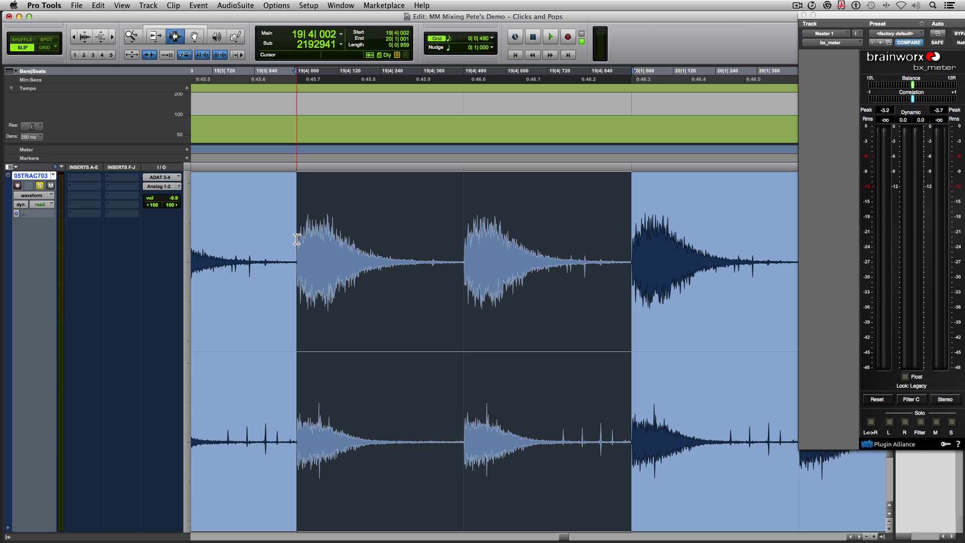
drag(297, 239, 461, 241)
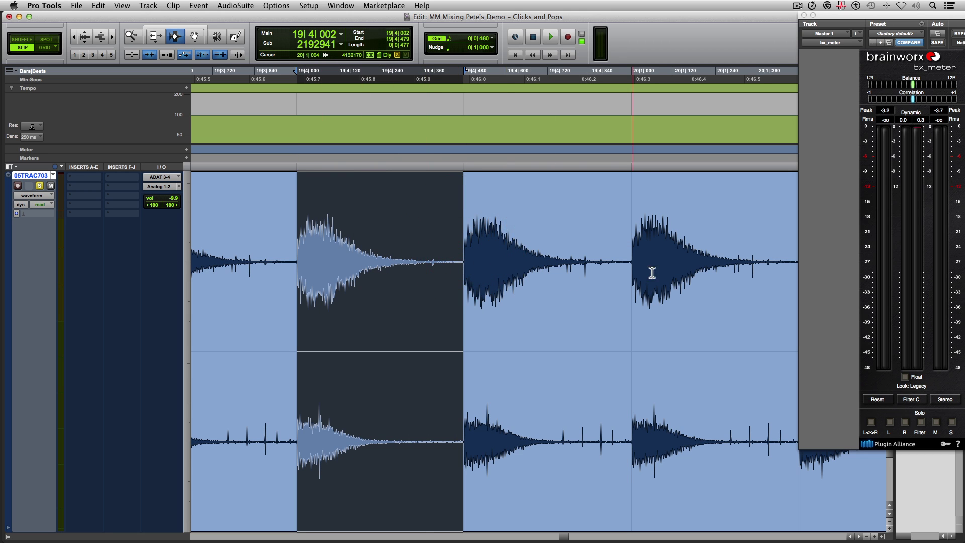
Play back the selected hi-hat hit from 19|4|002 to 19|4|479.
key(space)
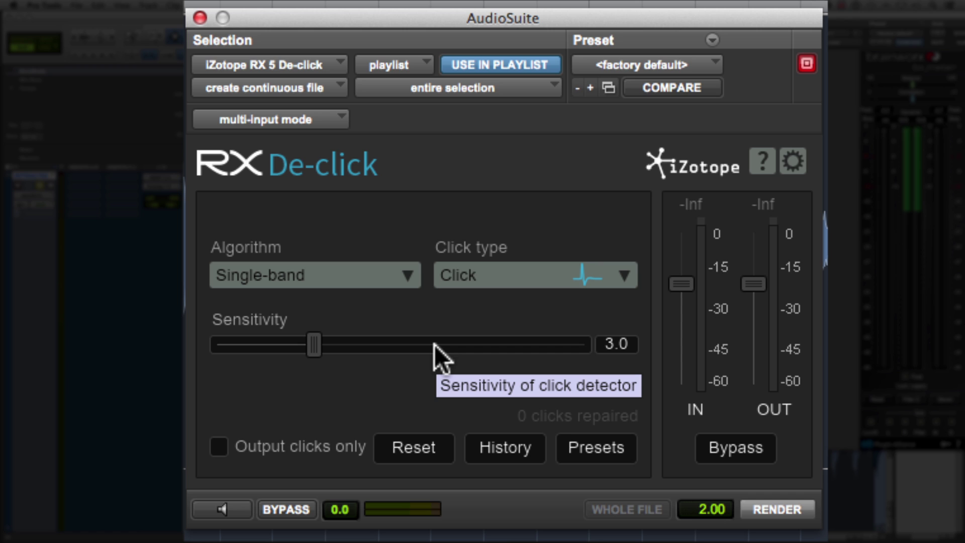
Compare M-band (periodic clicks) with M-band (random clicks), settling on M-band (periodic clicks).
click(355, 276)
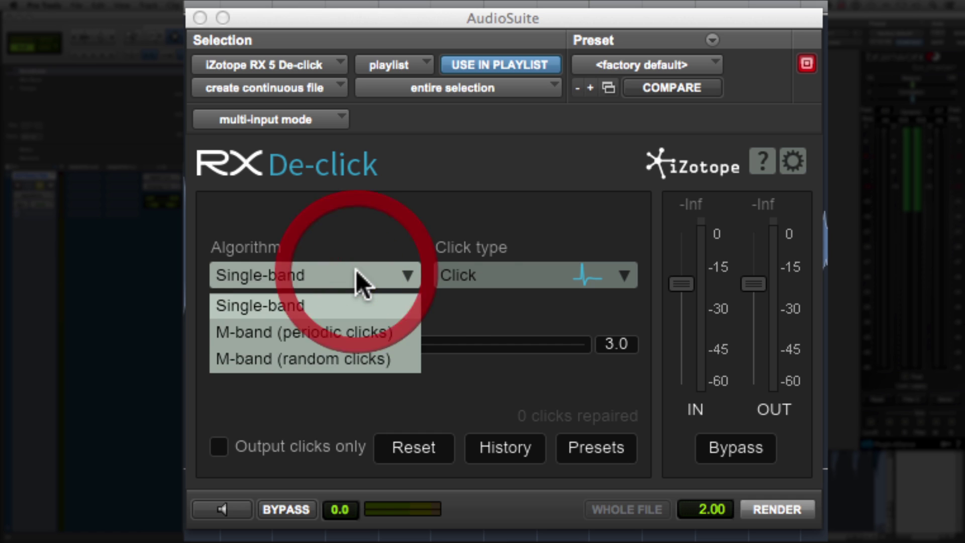
click(365, 332)
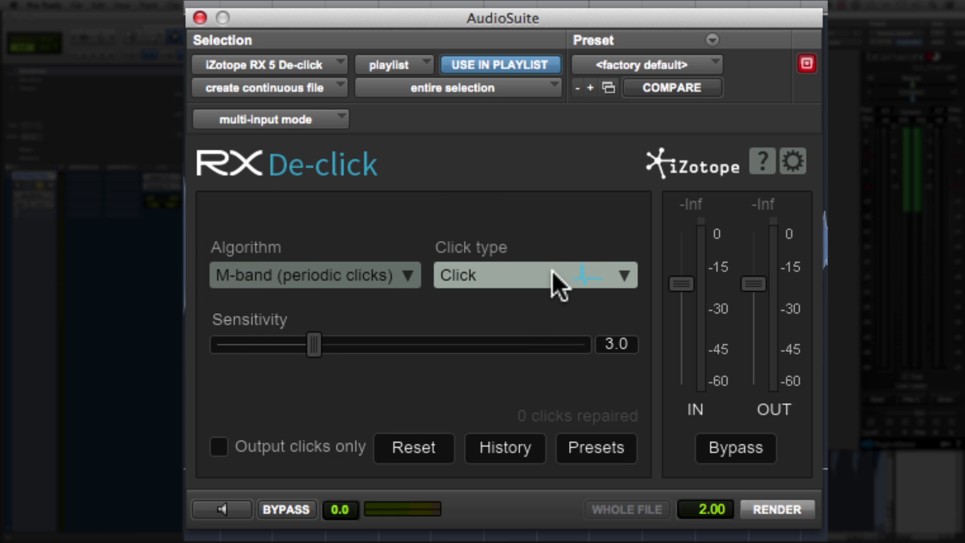
click(407, 275)
click(363, 357)
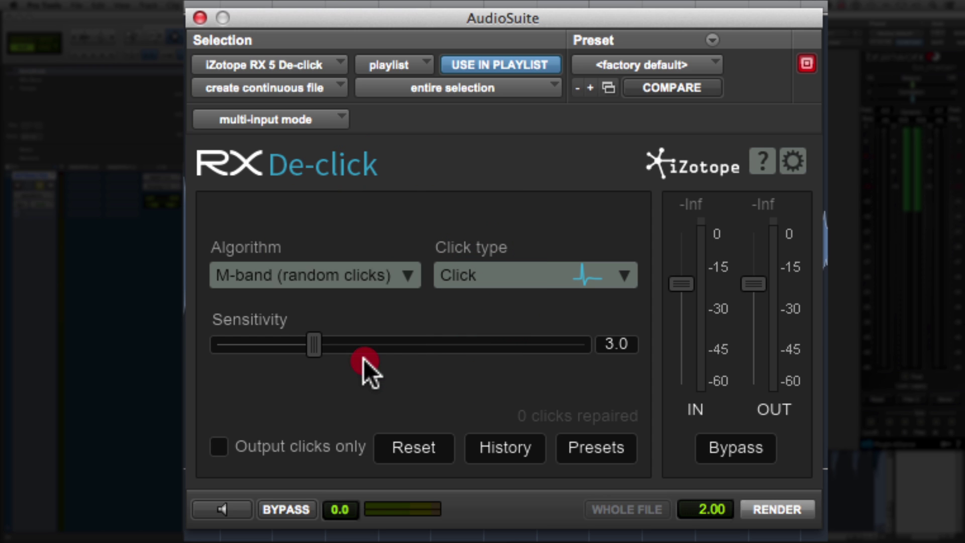
click(396, 268)
click(357, 334)
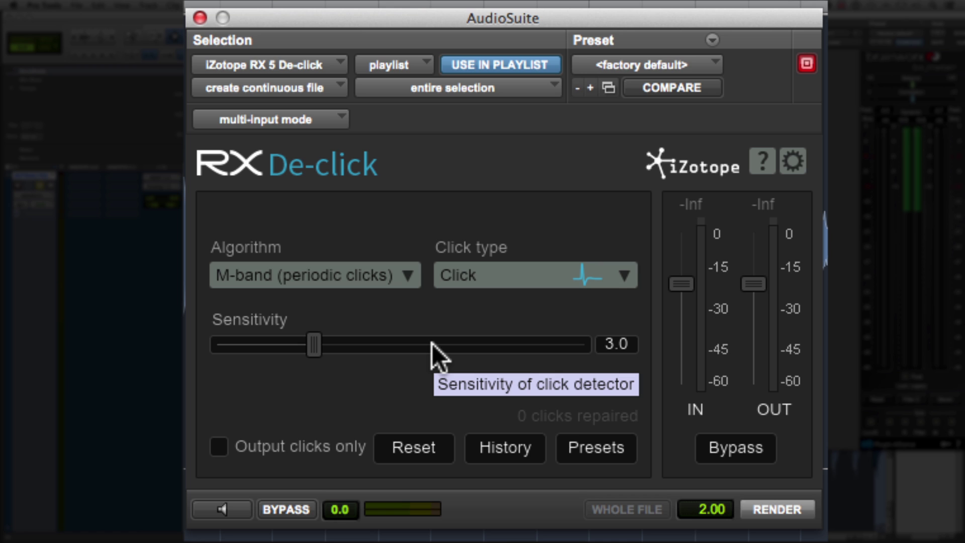
Raise the De-click sensitivity to 9.3, then bring it back down to 5.0.
drag(312, 344, 553, 343)
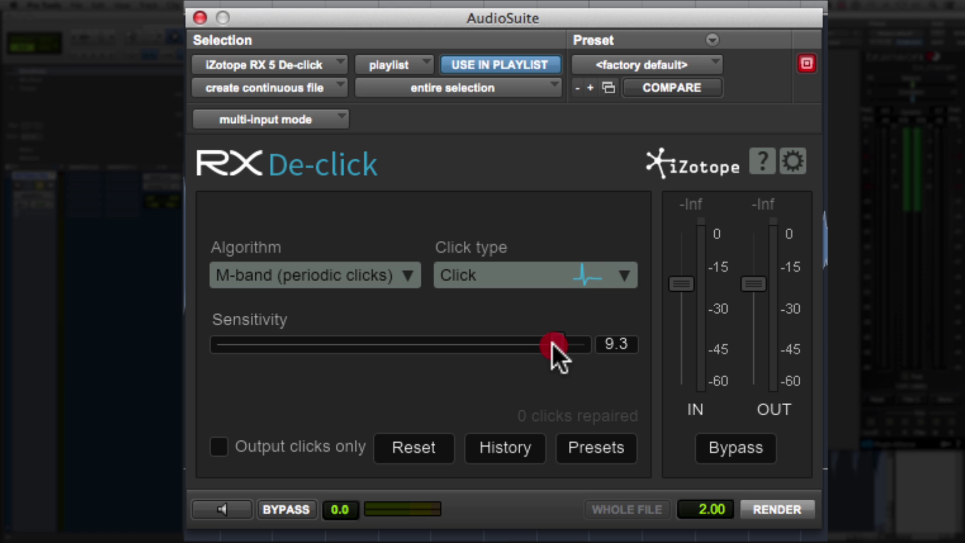
drag(553, 343, 386, 338)
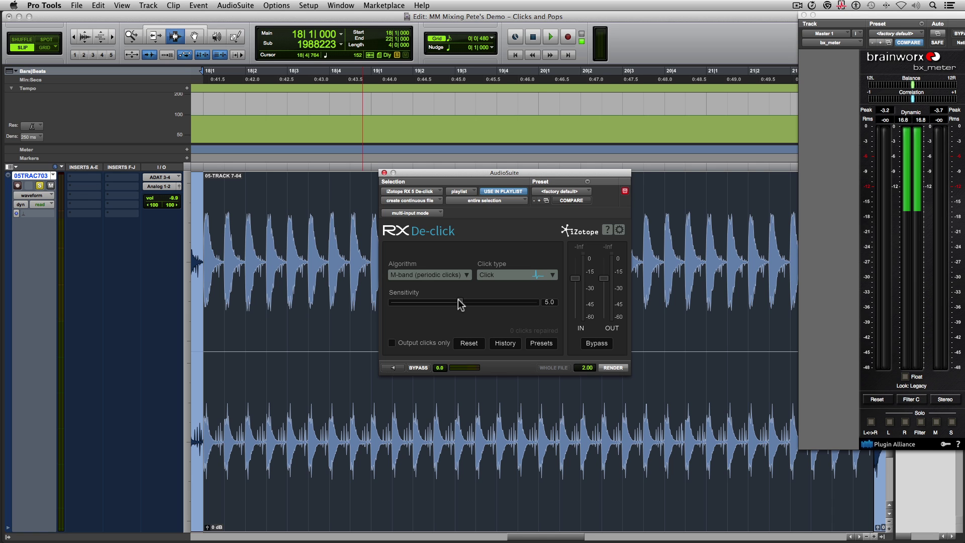
Render RX De-click on the hi-hat clip, repairing 668 clicks, and play the result.
click(613, 367)
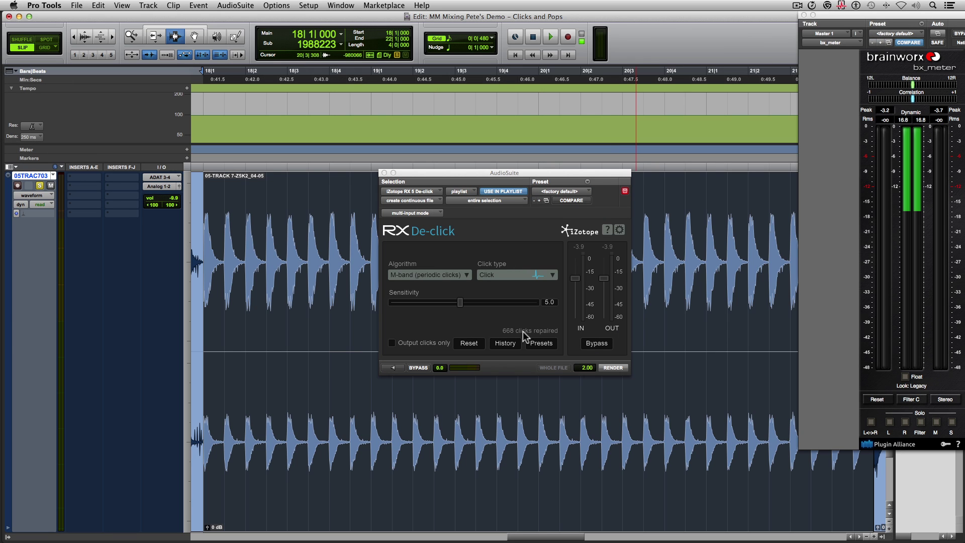
key(space)
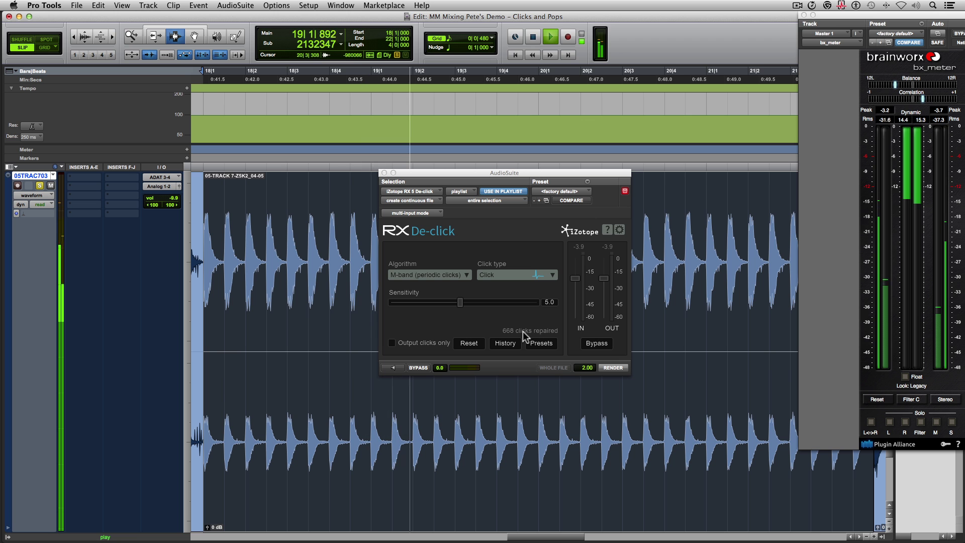
Stop playback of the de-clicked hi-hat track.
key(space)
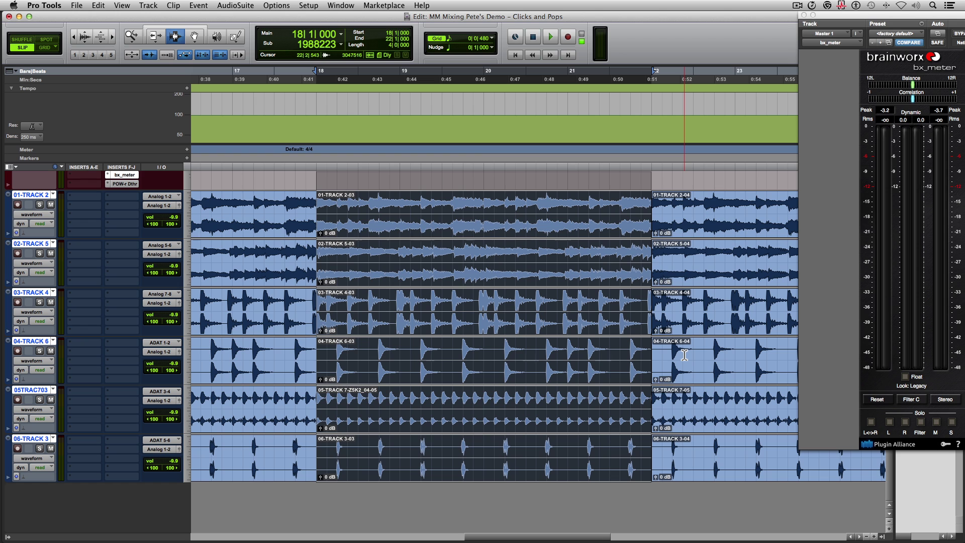
key(space)
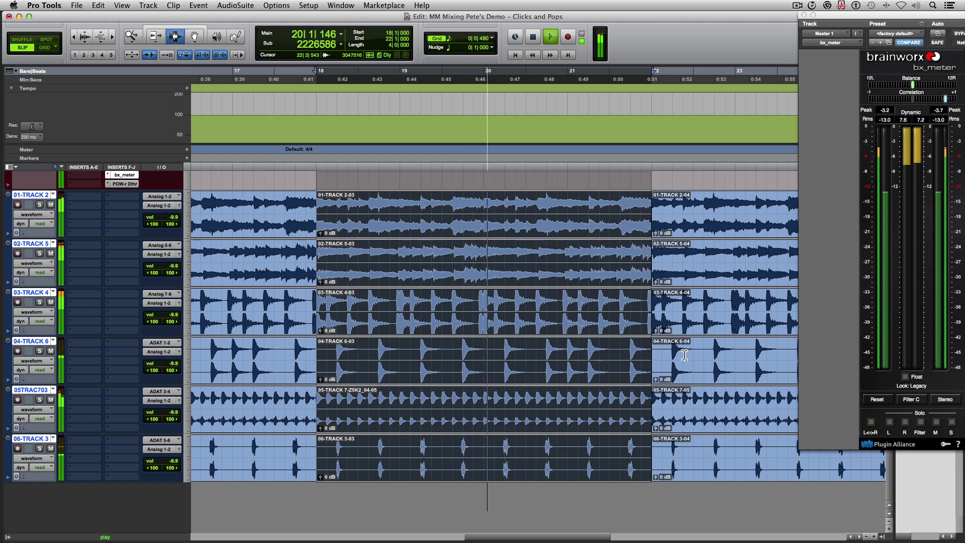
key(space)
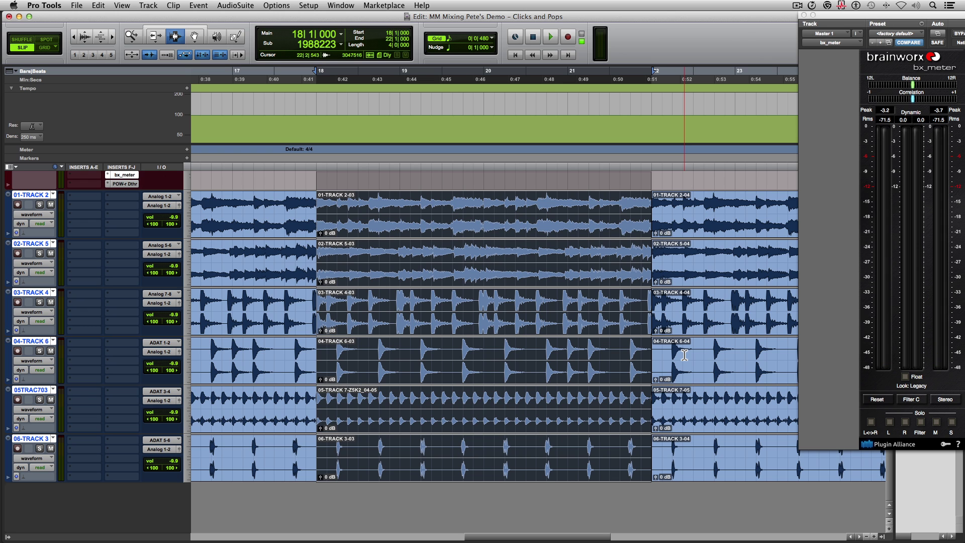
scroll(684, 355, right, 5)
Select bars 22–24 on hi-hat track 05TRAC703, play the selection, then stop playback.
drag(443, 394, 589, 392)
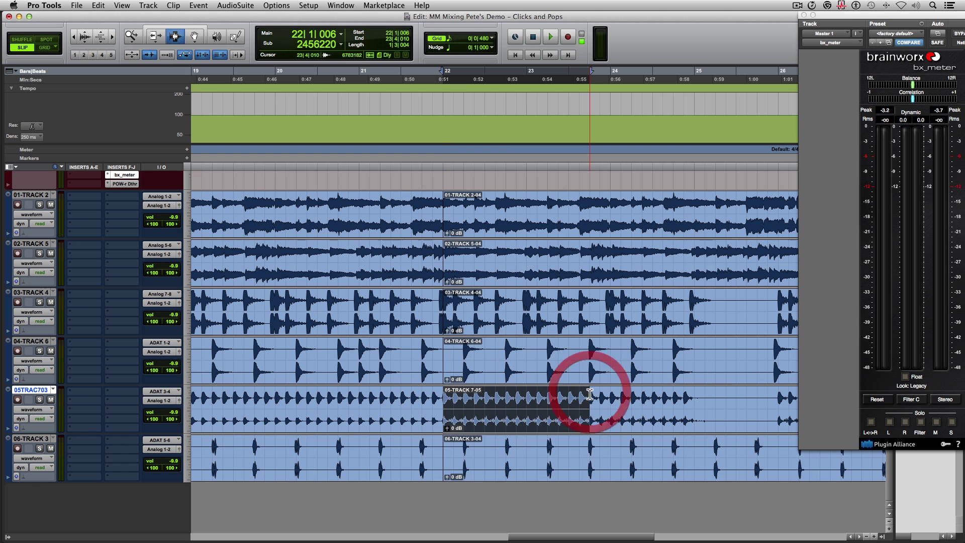
key(space)
drag(518, 394, 609, 389)
key(space)
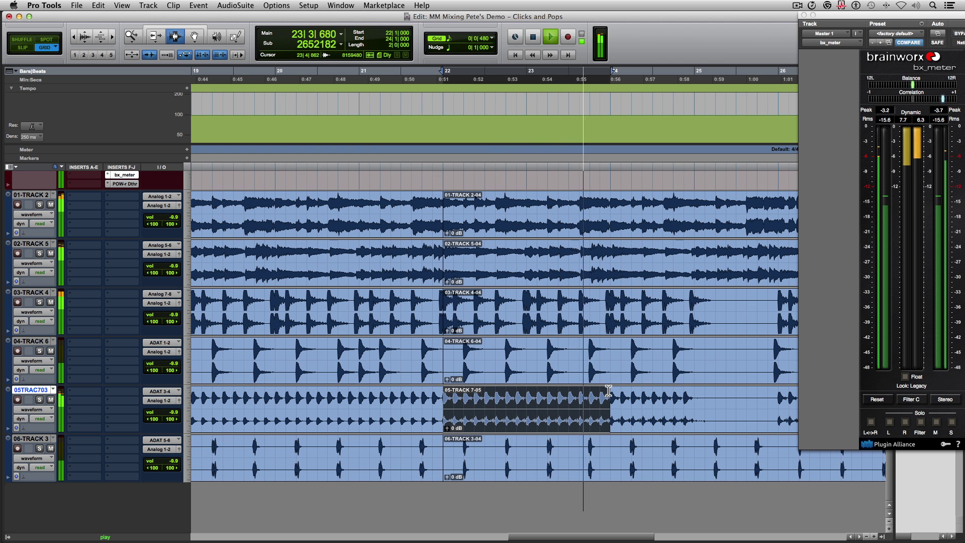
key(space)
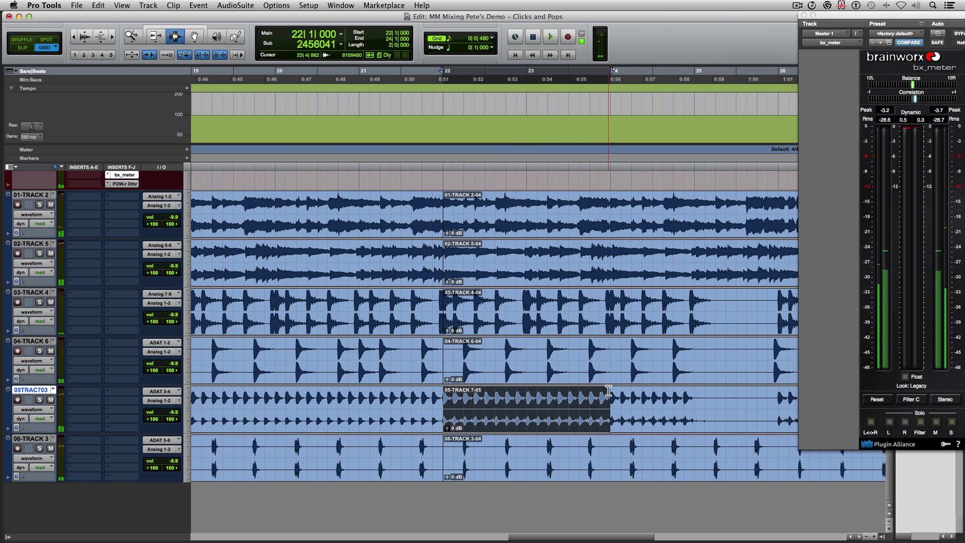